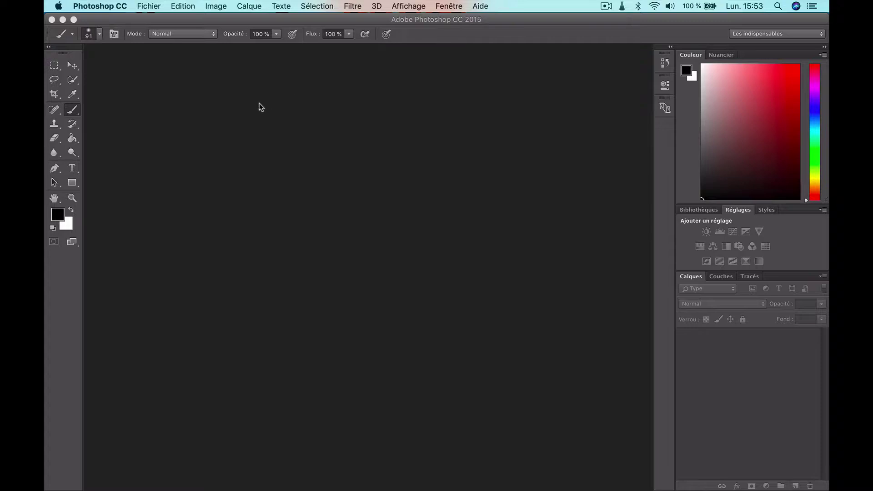
# Open romance-1209046_1280.jpg from the Tempo folder via Fichier > Ouvrir
pyautogui.click(149, 8)
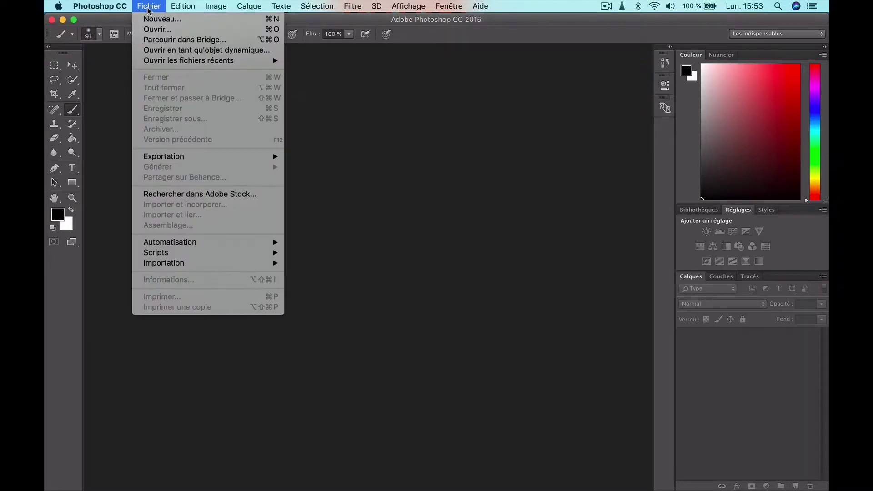
pyautogui.click(159, 30)
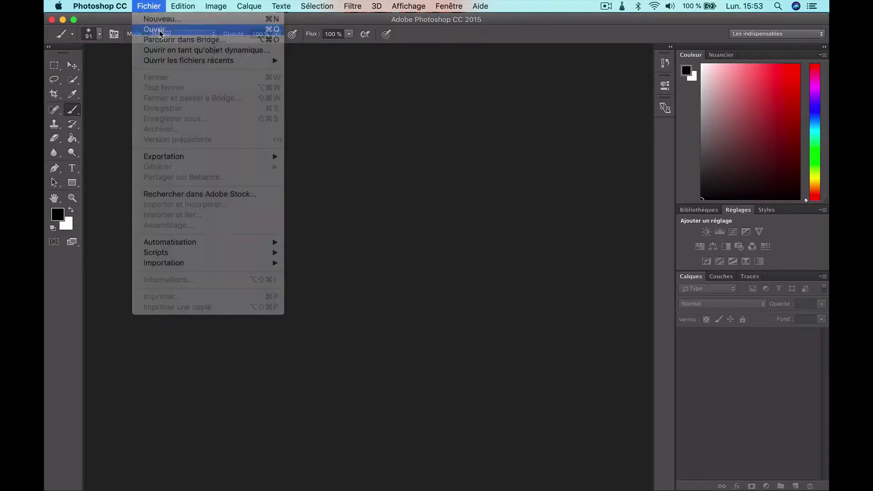
pyautogui.scroll(-10, 339, 122)
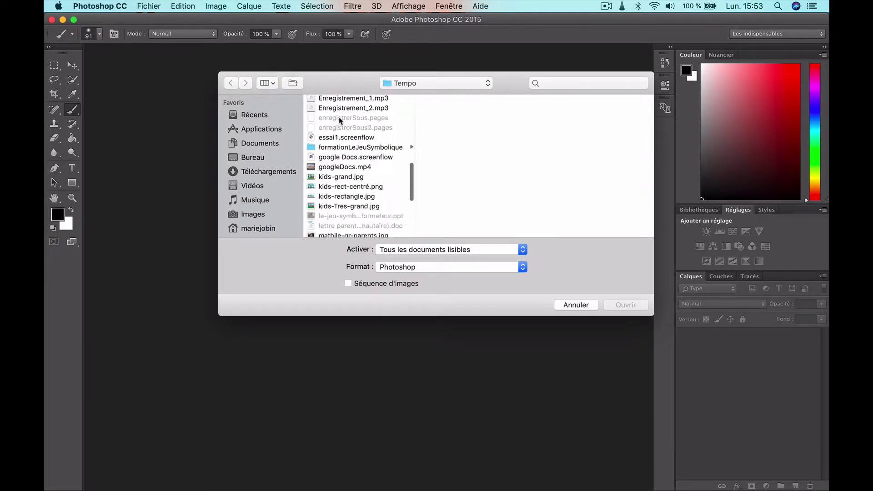
pyautogui.scroll(-10, 339, 122)
pyautogui.scroll(-2, 340, 120)
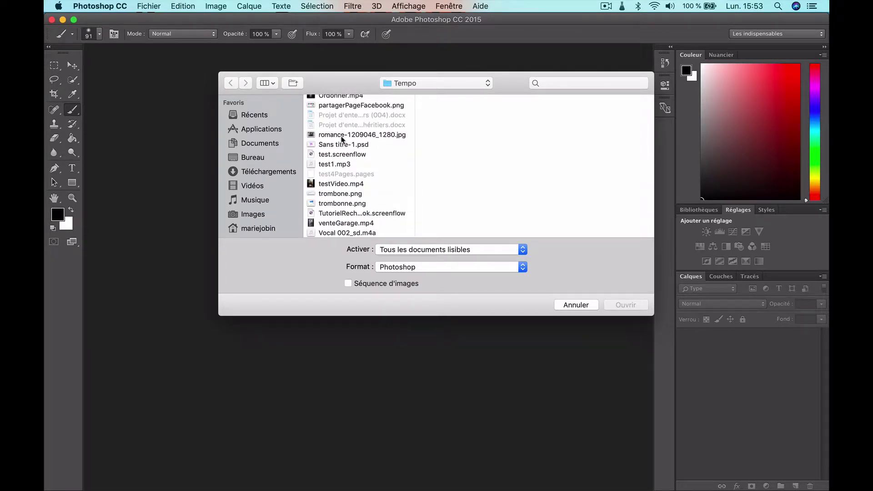
pyautogui.click(341, 137)
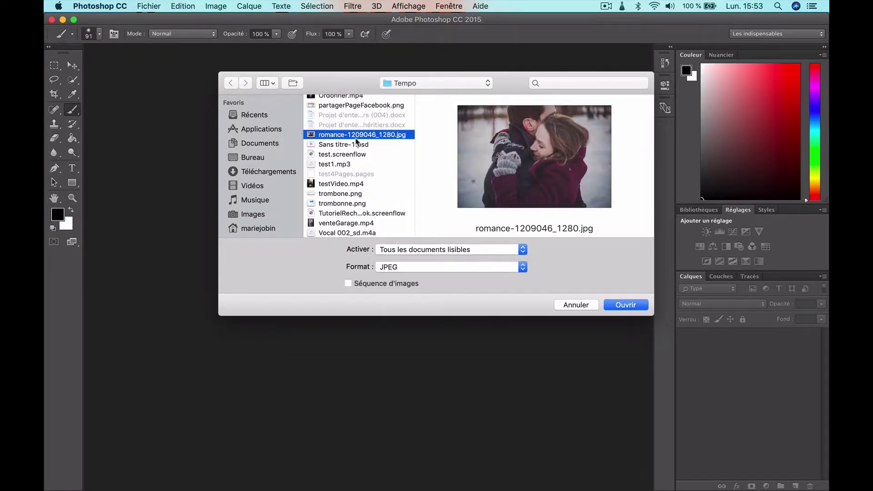
pyautogui.click(612, 308)
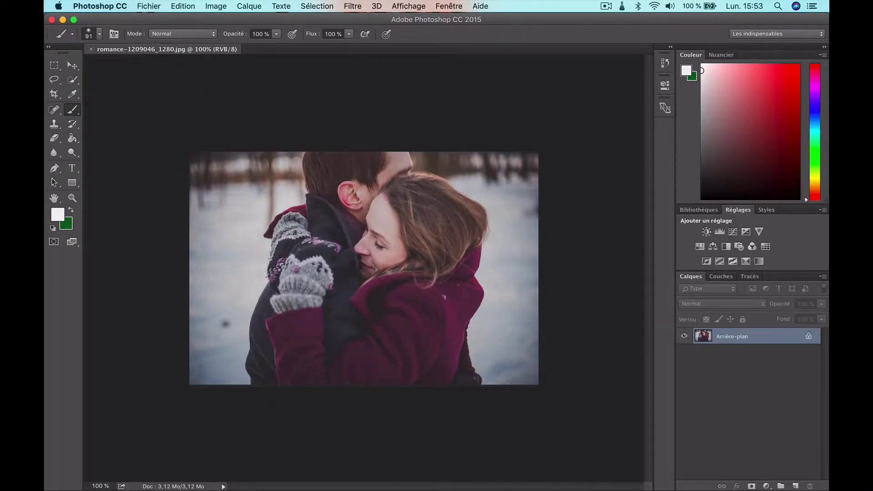
# Sample the snow's light grey, unlock the background as Calque 0, and add new layer Calque 1
pyautogui.click(74, 97)
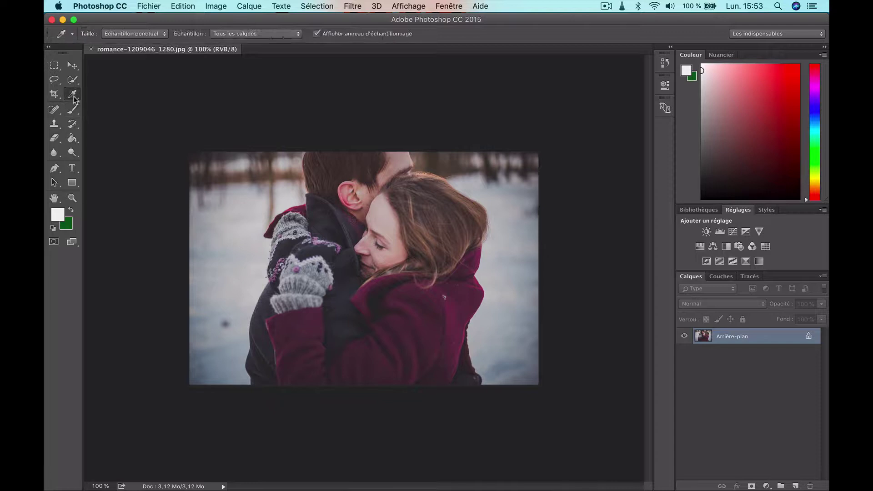
pyautogui.click(294, 202)
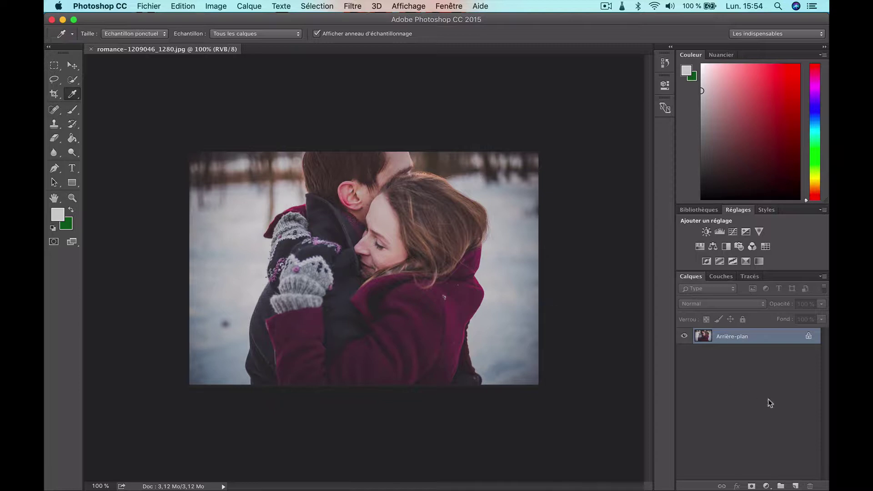
pyautogui.click(809, 337)
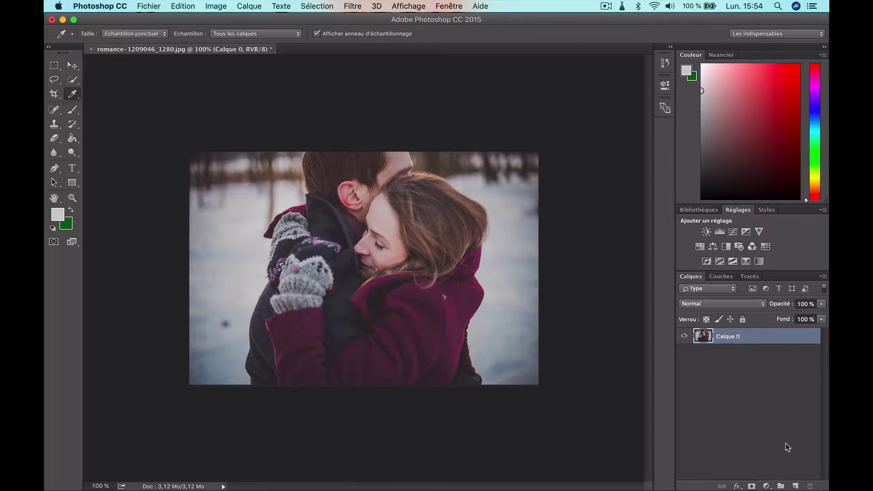
pyautogui.click(797, 486)
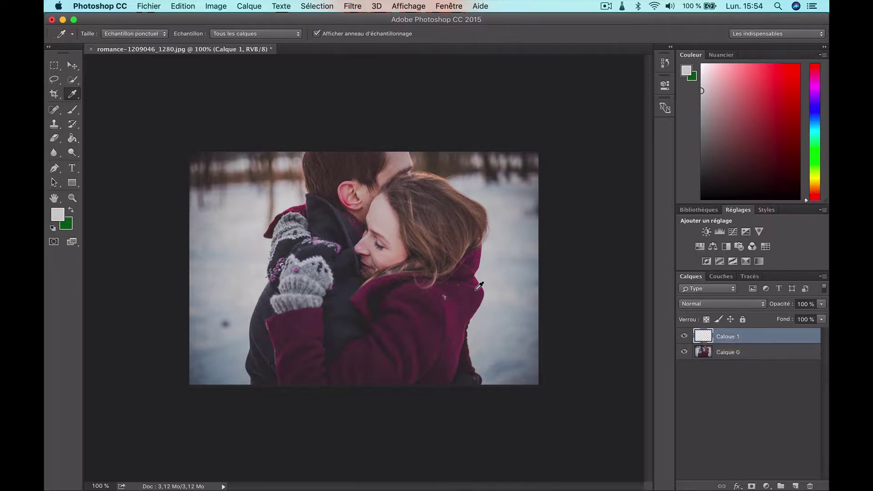
# Fill Calque 1 with the sampled grey and move it below Calque 0
pyautogui.click(73, 139)
pyautogui.click(287, 238)
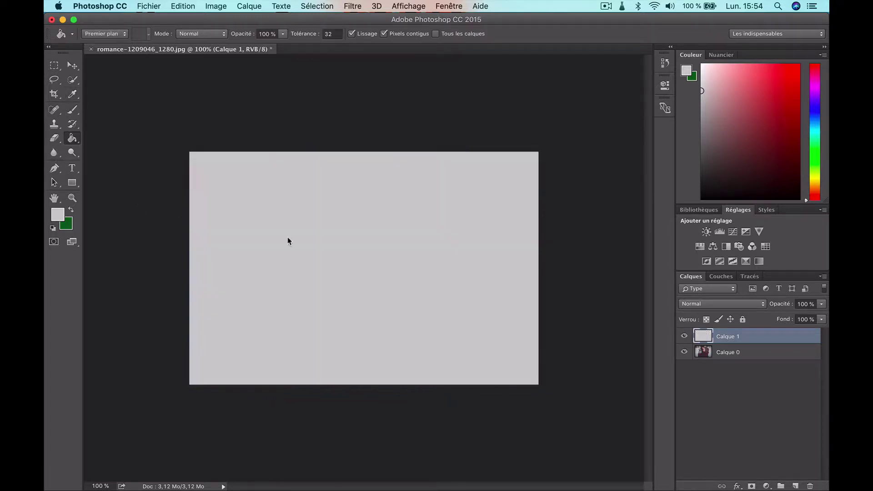
pyautogui.click(707, 355)
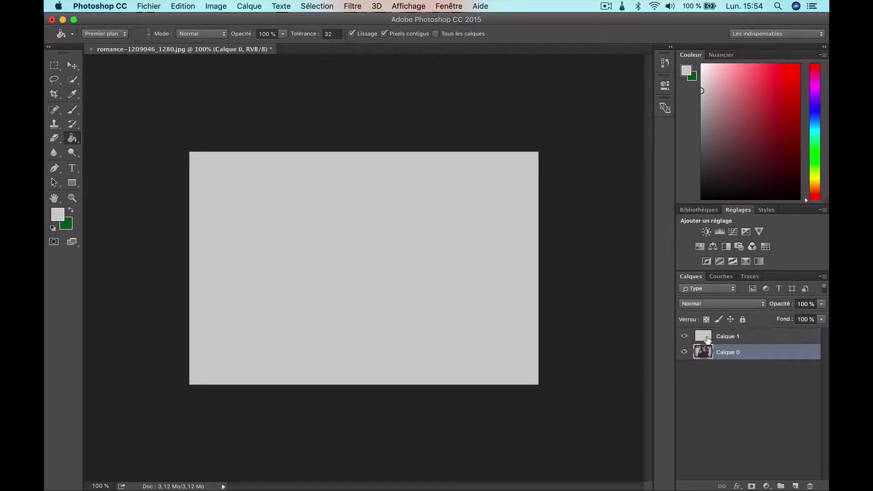
pyautogui.moveTo(706, 340); pyautogui.dragTo(710, 366)
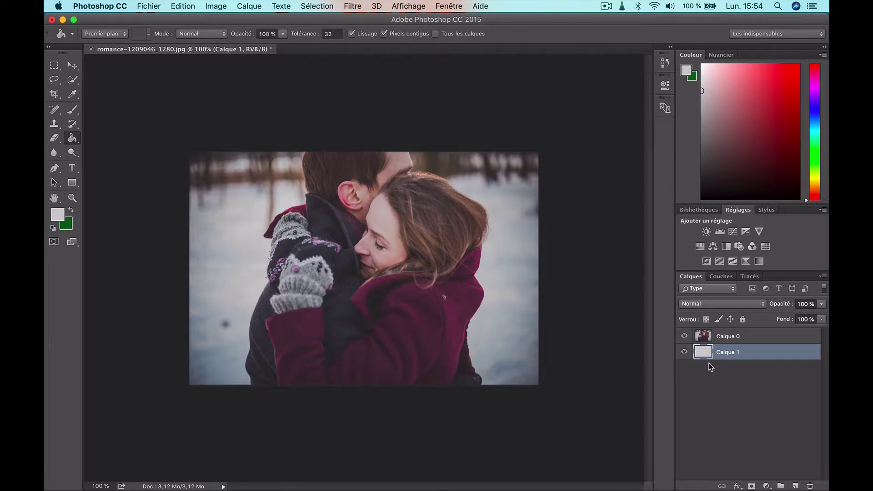
pyautogui.click(709, 340)
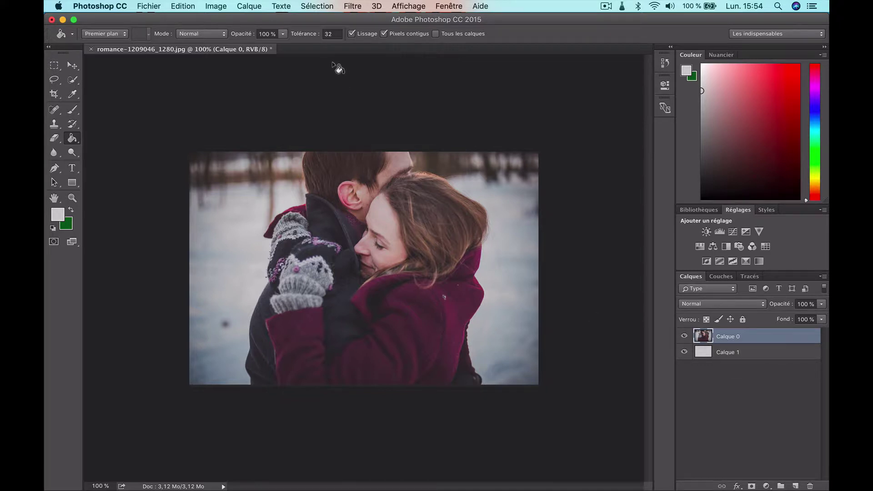
pyautogui.click(257, 6)
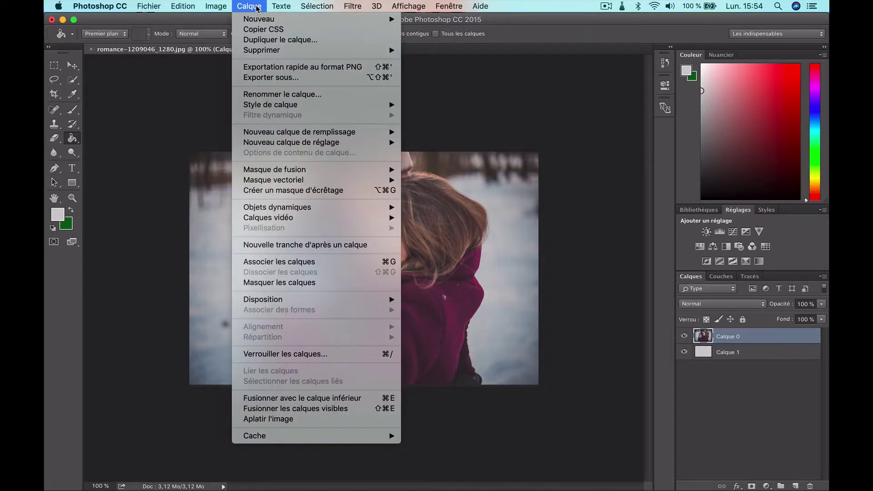
# Duplicate Calque 0 as Calque 0 copie, hide the copy, and select Calque 0
pyautogui.click(267, 40)
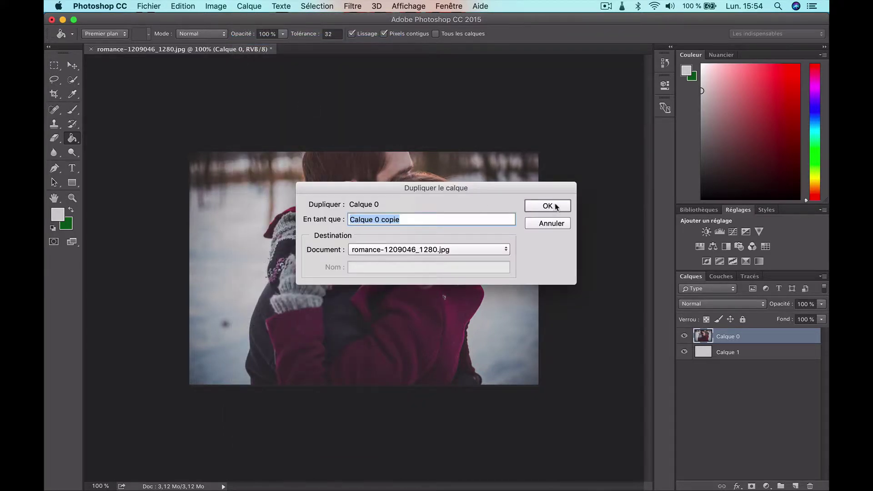
pyautogui.click(555, 207)
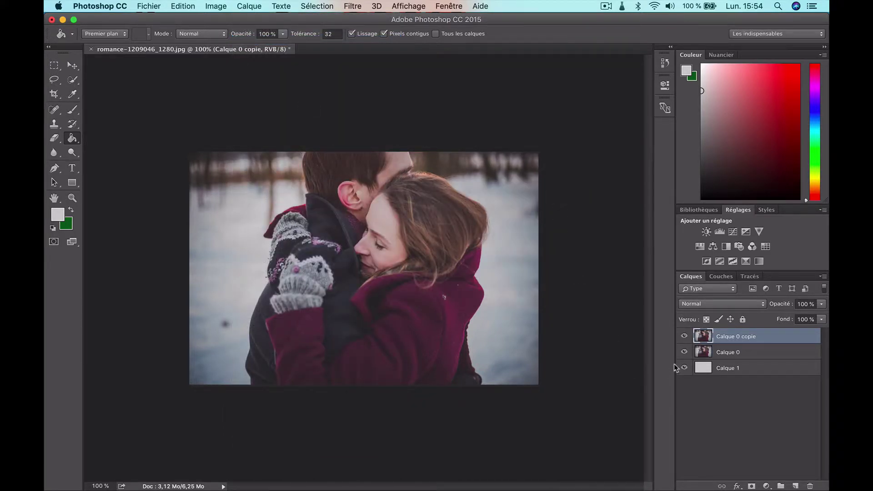
pyautogui.click(684, 337)
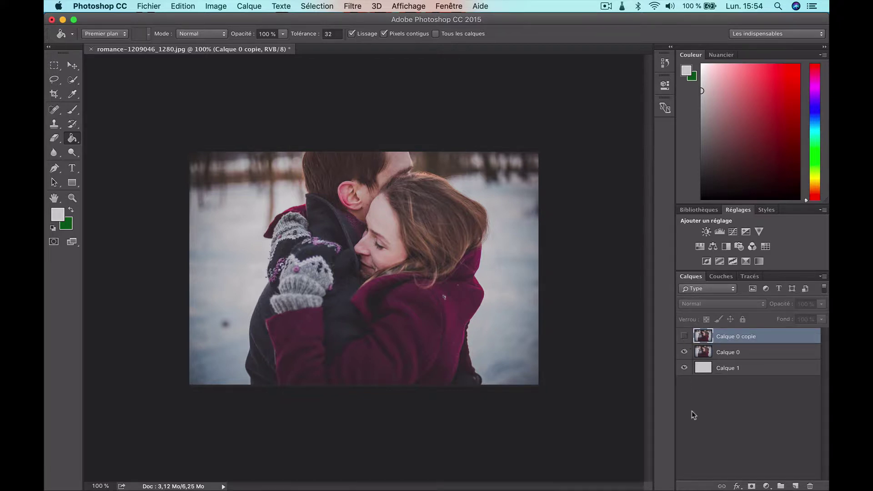
pyautogui.click(750, 359)
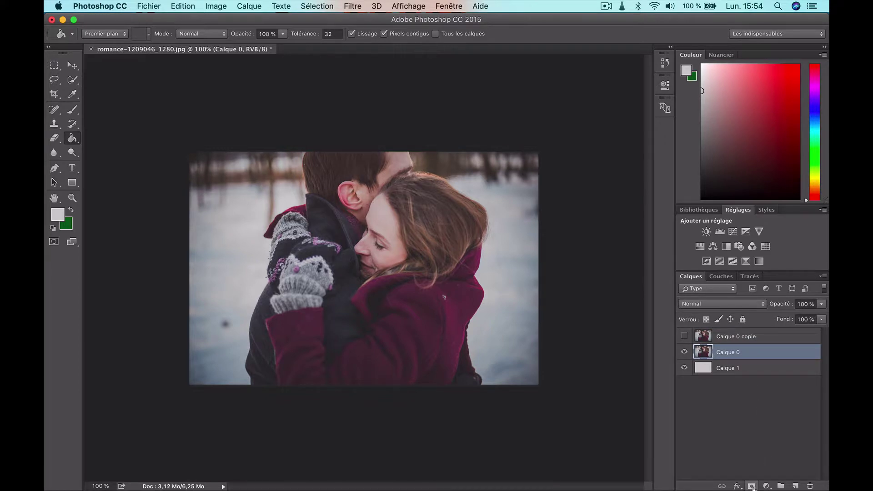
# Add a layer mask to Calque 0 and brush over the man's head and dark coat
pyautogui.click(753, 488)
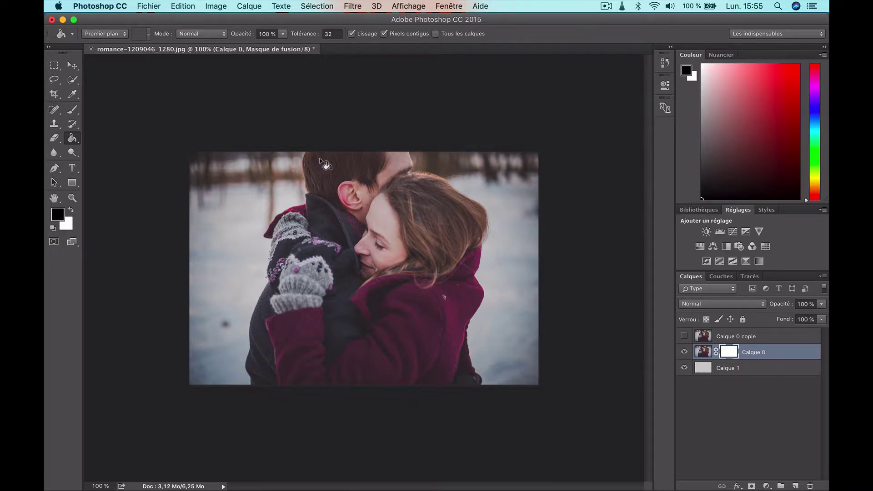
pyautogui.click(74, 109)
pyautogui.moveTo(335, 163)
pyautogui.mouseDown()
pyautogui.moveTo(415, 160)
pyautogui.moveTo(356, 196)
pyautogui.moveTo(350, 159)
pyautogui.moveTo(325, 158)
pyautogui.moveTo(321, 171)
pyautogui.moveTo(352, 195)
pyautogui.moveTo(377, 158)
pyautogui.moveTo(310, 158)
pyautogui.moveTo(306, 175)
pyautogui.moveTo(351, 194)
pyautogui.moveTo(339, 231)
pyautogui.moveTo(305, 177)
pyautogui.moveTo(344, 216)
pyautogui.moveTo(363, 209)
pyautogui.moveTo(341, 245)
pyautogui.moveTo(351, 286)
pyautogui.moveTo(334, 266)
pyautogui.moveTo(339, 237)
pyautogui.moveTo(314, 191)
pyautogui.mouseUp()
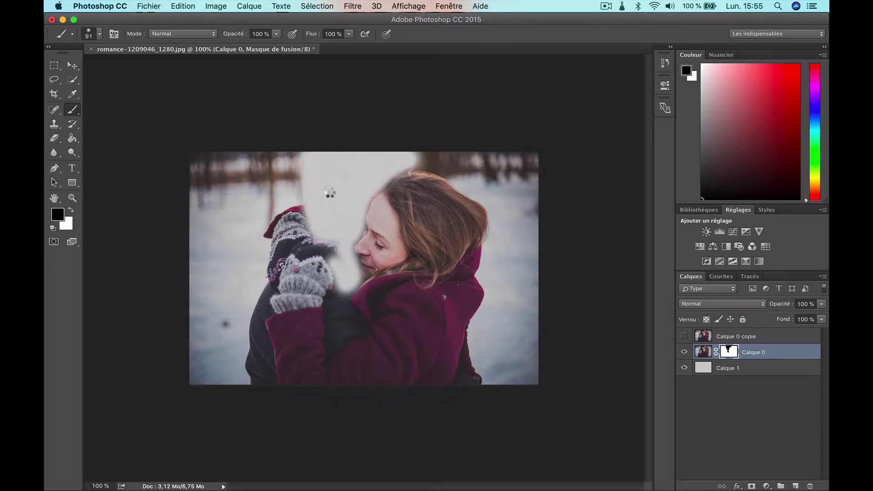
pyautogui.moveTo(345, 301)
pyautogui.mouseDown()
pyautogui.moveTo(332, 314)
pyautogui.moveTo(336, 332)
pyautogui.moveTo(352, 321)
pyautogui.moveTo(343, 289)
pyautogui.mouseUp()
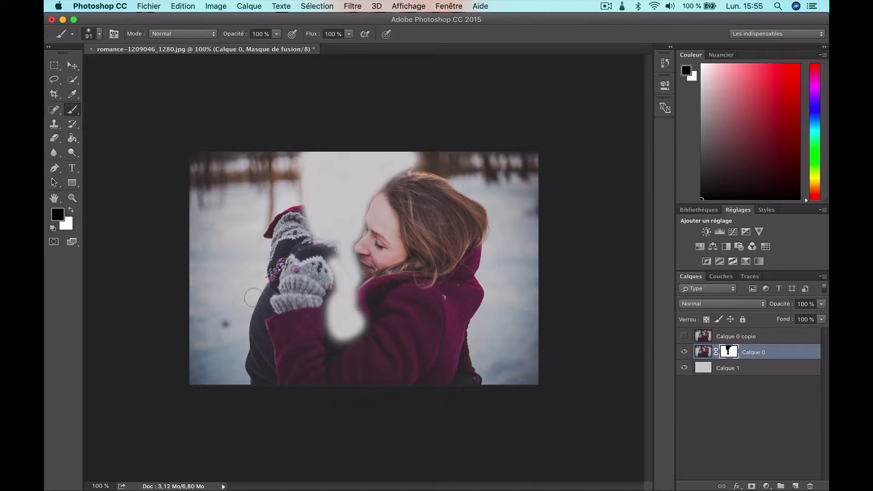
pyautogui.moveTo(257, 321)
pyautogui.mouseDown()
pyautogui.moveTo(267, 378)
pyautogui.moveTo(250, 337)
pyautogui.moveTo(255, 375)
pyautogui.moveTo(267, 287)
pyautogui.moveTo(262, 308)
pyautogui.mouseUp()
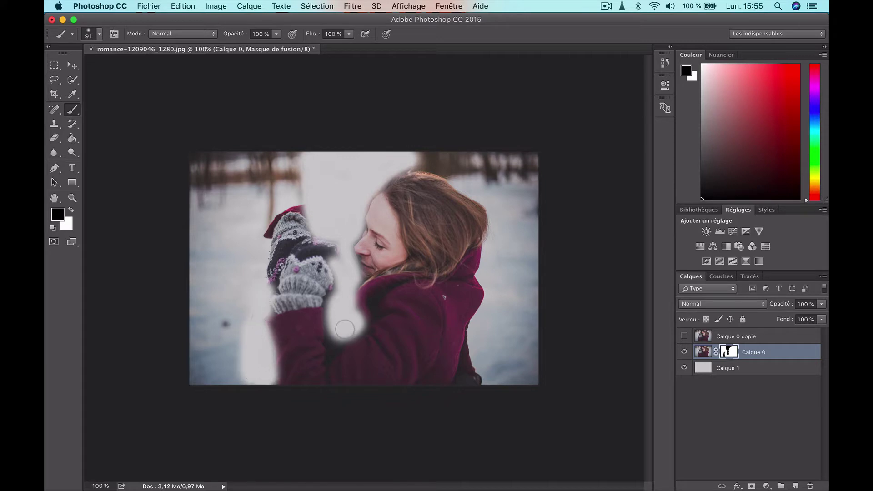
# Set the brush to 35 px and refine the mask along the woman's coat edges
pyautogui.click(99, 36)
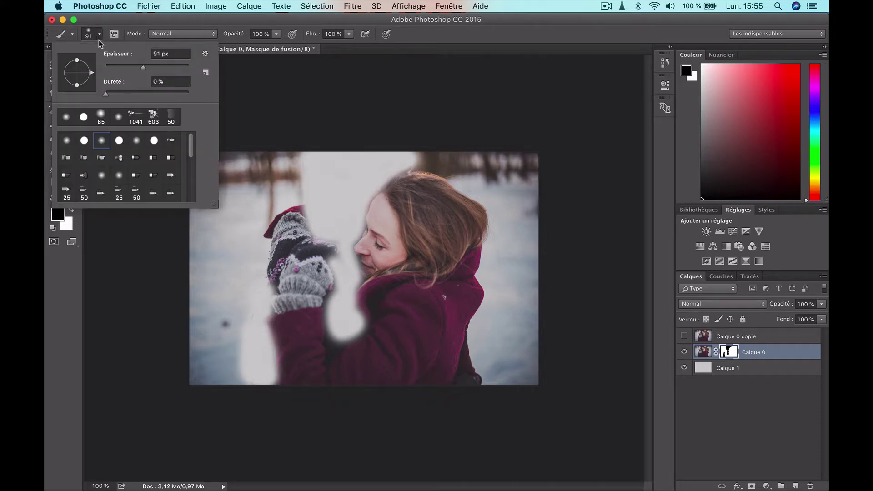
pyautogui.click(120, 68)
pyautogui.click(331, 337)
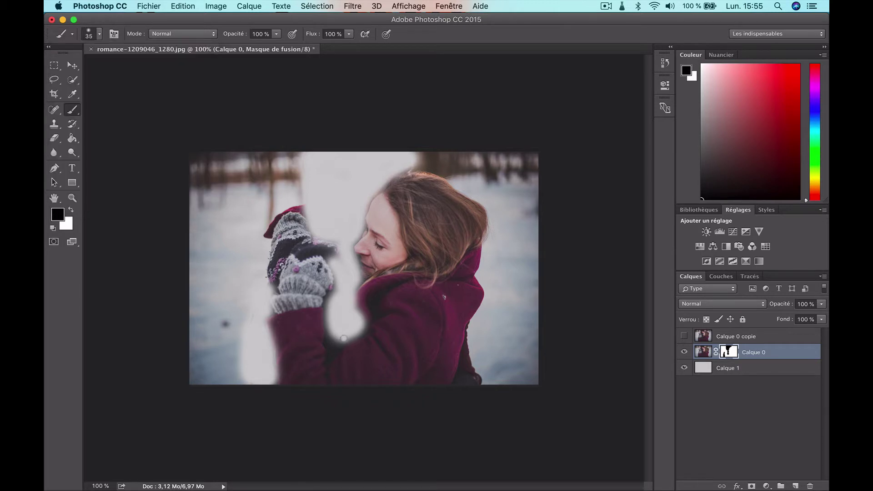
pyautogui.moveTo(339, 341)
pyautogui.mouseDown()
pyautogui.moveTo(331, 361)
pyautogui.moveTo(328, 309)
pyautogui.moveTo(330, 337)
pyautogui.mouseUp()
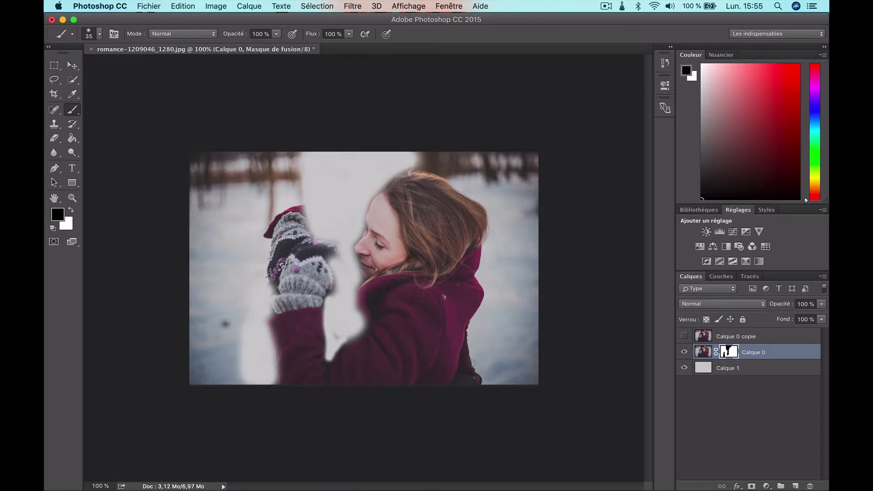
pyautogui.moveTo(471, 369)
pyautogui.mouseDown()
pyautogui.moveTo(466, 330)
pyautogui.moveTo(459, 381)
pyautogui.moveTo(475, 374)
pyautogui.moveTo(468, 364)
pyautogui.moveTo(460, 384)
pyautogui.moveTo(468, 363)
pyautogui.mouseUp()
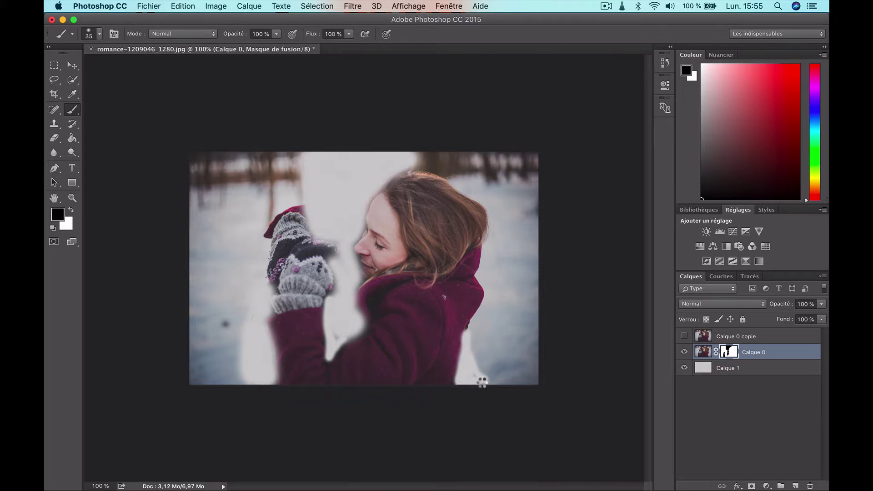
pyautogui.click(476, 374)
# Show and select Calque 0 copie, then lower its opacity to 16%
pyautogui.click(685, 336)
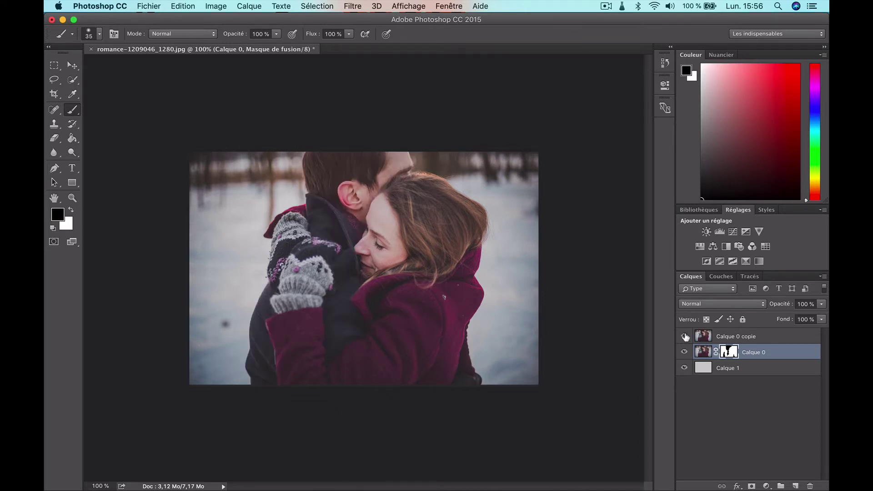
pyautogui.click(711, 338)
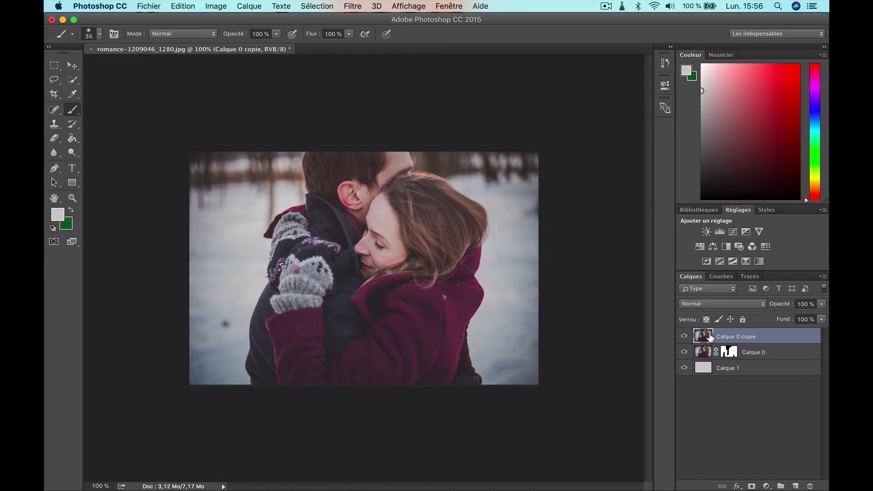
pyautogui.click(822, 304)
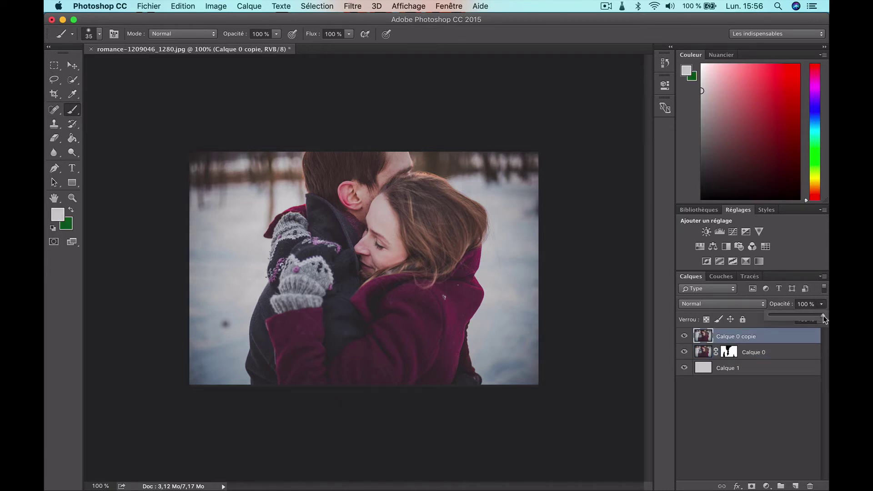
pyautogui.moveTo(824, 320); pyautogui.dragTo(792, 315)
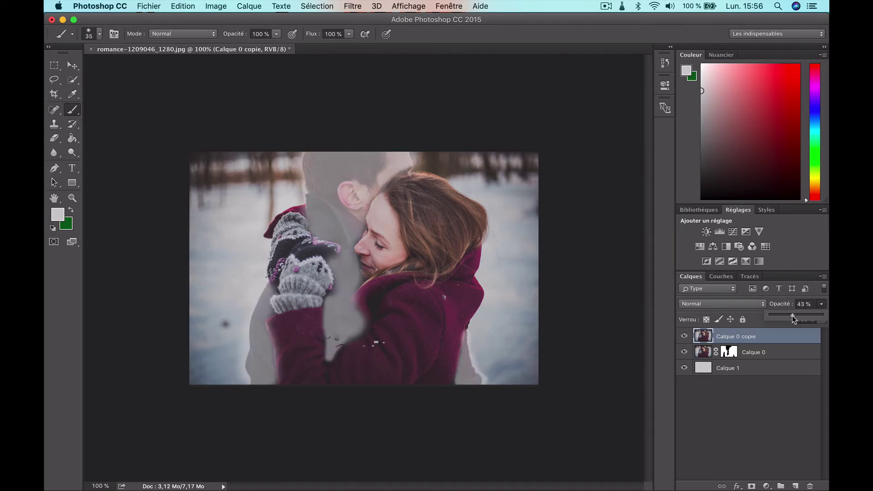
pyautogui.moveTo(783, 315); pyautogui.dragTo(782, 315)
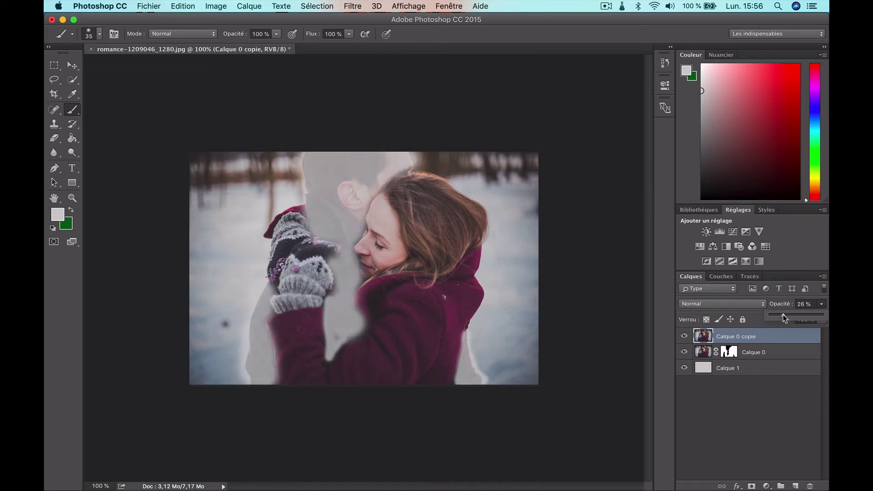
pyautogui.moveTo(779, 314); pyautogui.dragTo(775, 315)
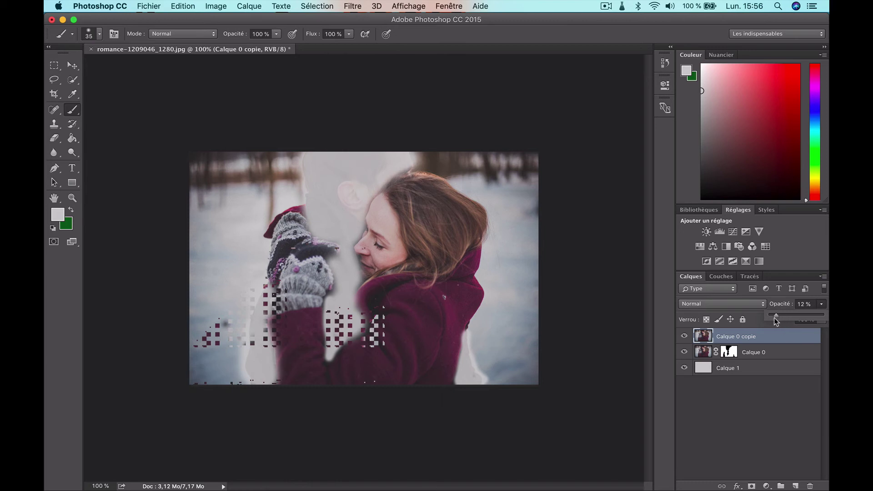
pyautogui.moveTo(775, 316); pyautogui.dragTo(784, 317)
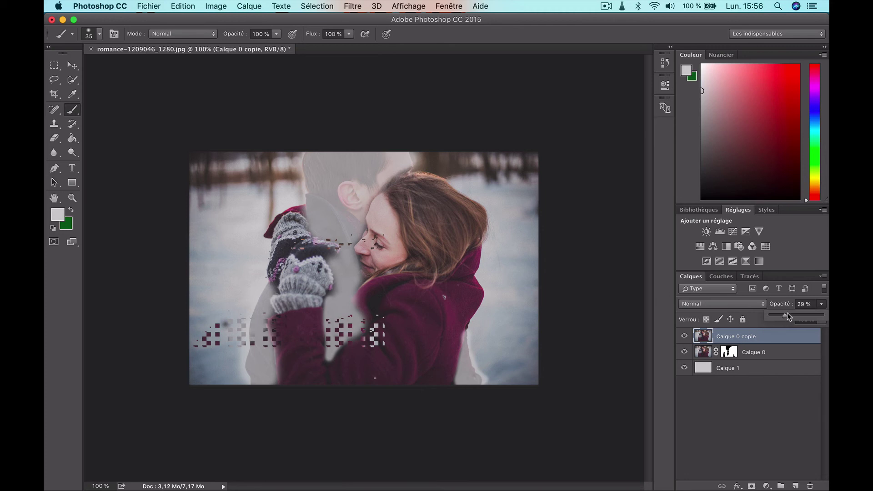
pyautogui.moveTo(784, 318); pyautogui.dragTo(782, 318)
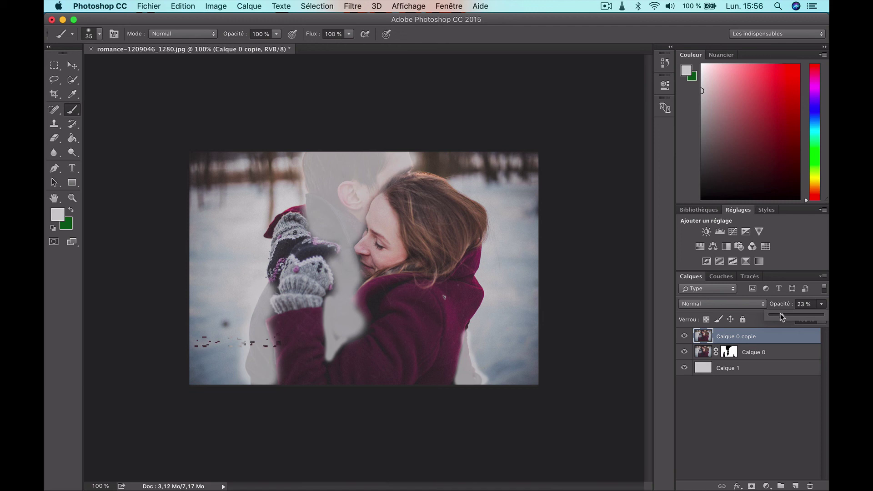
pyautogui.moveTo(779, 317); pyautogui.dragTo(778, 317)
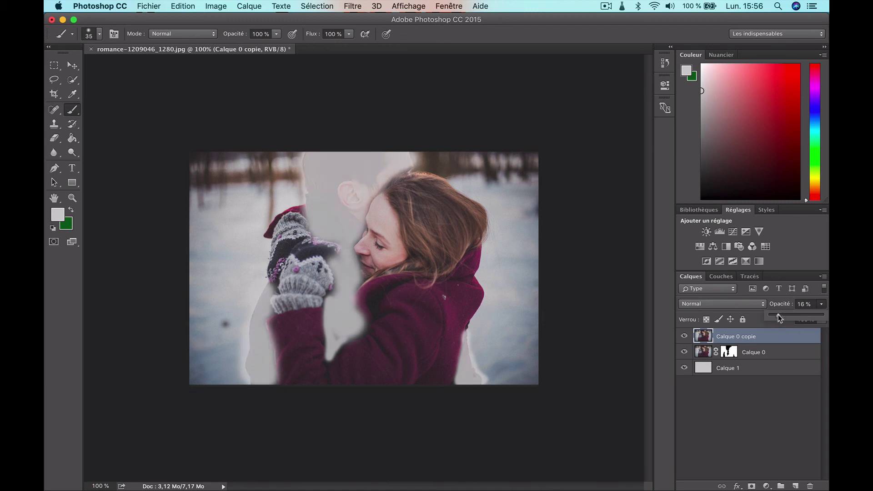